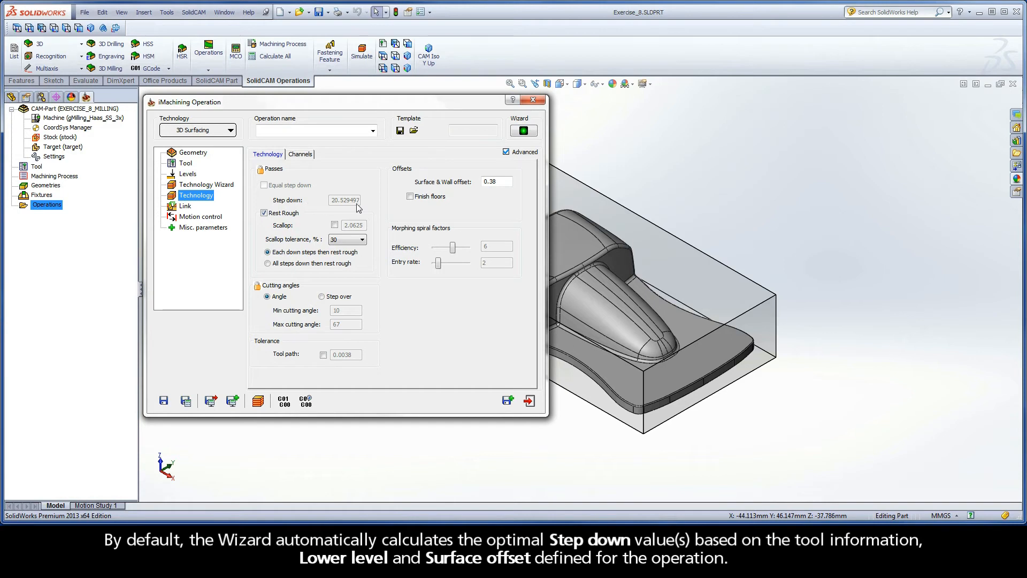
Step: Review the tool and levels data and the surface and wall offset that the calculated step down is based on
{"action": "left_click", "coordinate": [187, 164]}
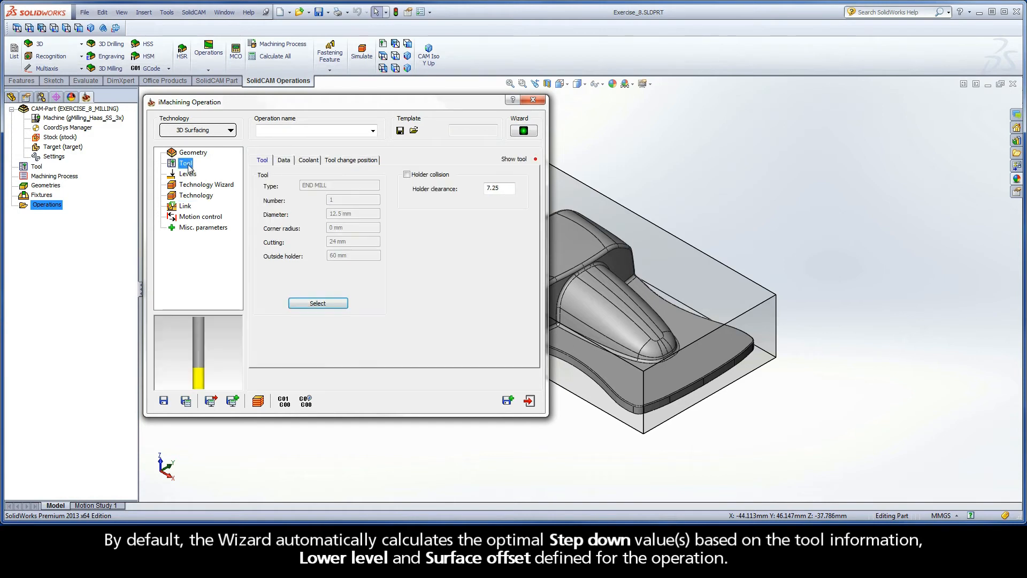
{"action": "left_click", "coordinate": [188, 174]}
{"action": "left_click", "coordinate": [198, 196]}
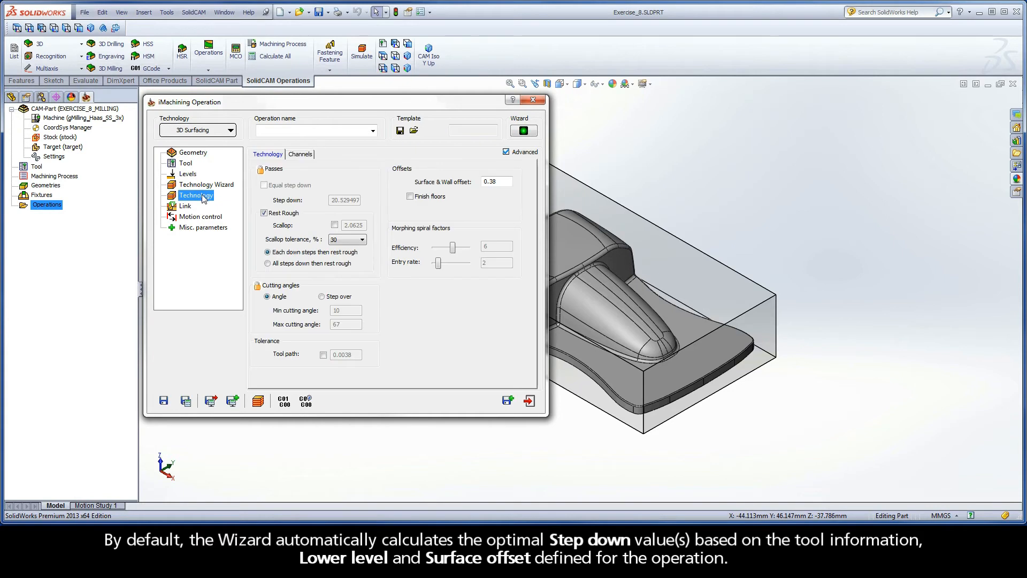
{"action": "double_click", "coordinate": [496, 182]}
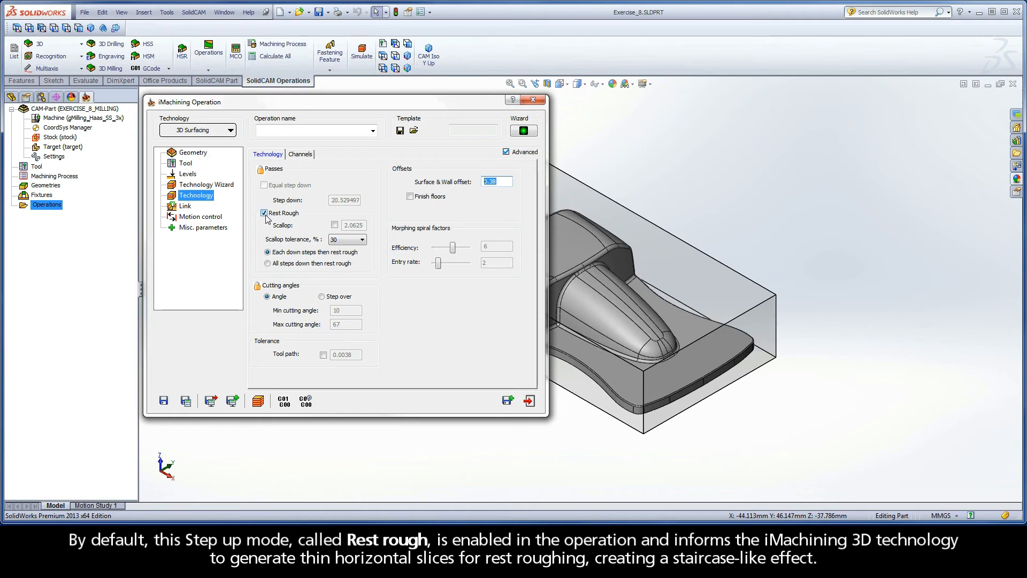
{"action": "left_click", "coordinate": [334, 225]}
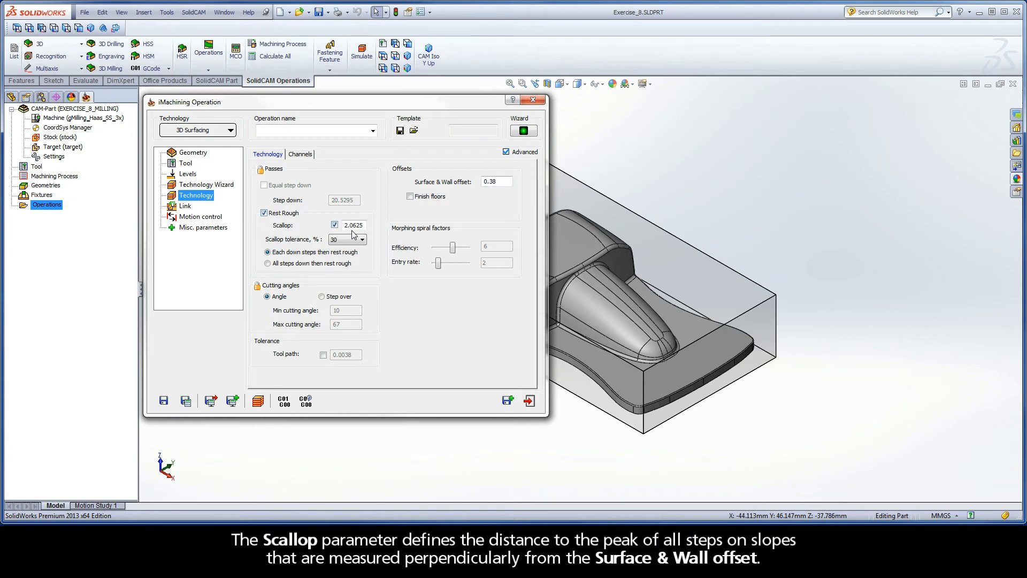
{"action": "mouse_move", "coordinate": [365, 226]}
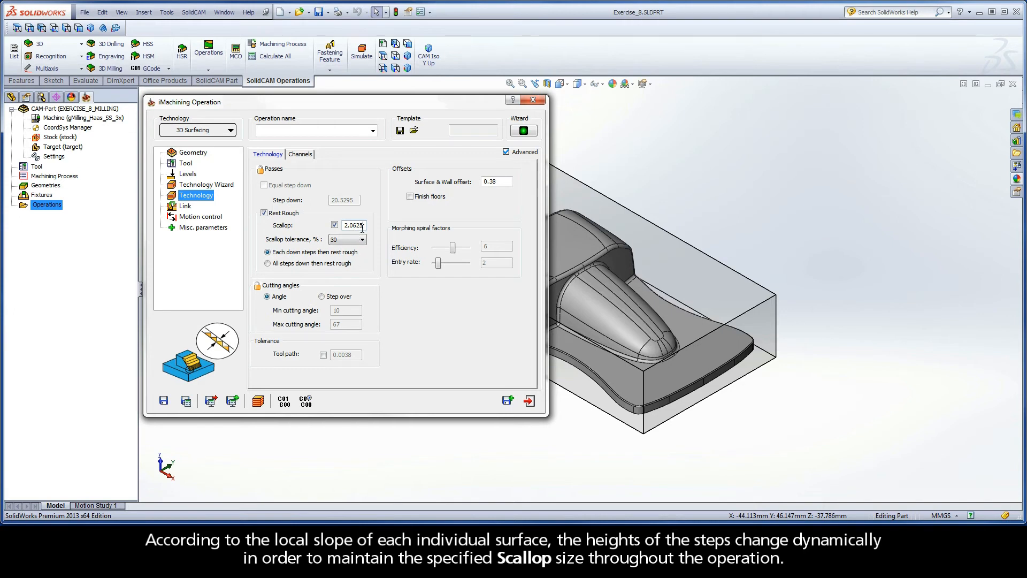
{"action": "left_click_drag", "start_coordinate": [364, 225], "coordinate": [343, 227]}
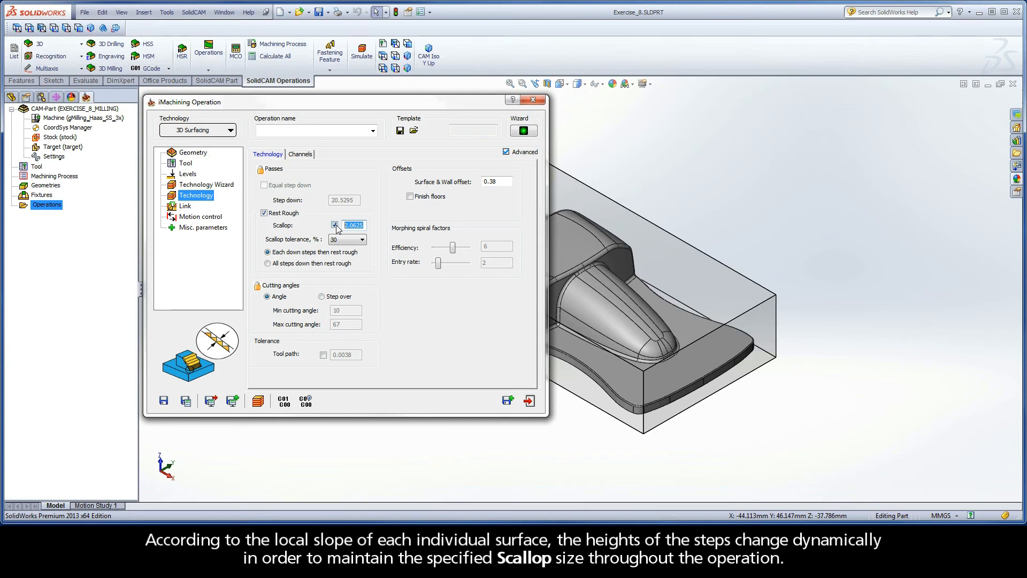
{"action": "left_click", "coordinate": [335, 226]}
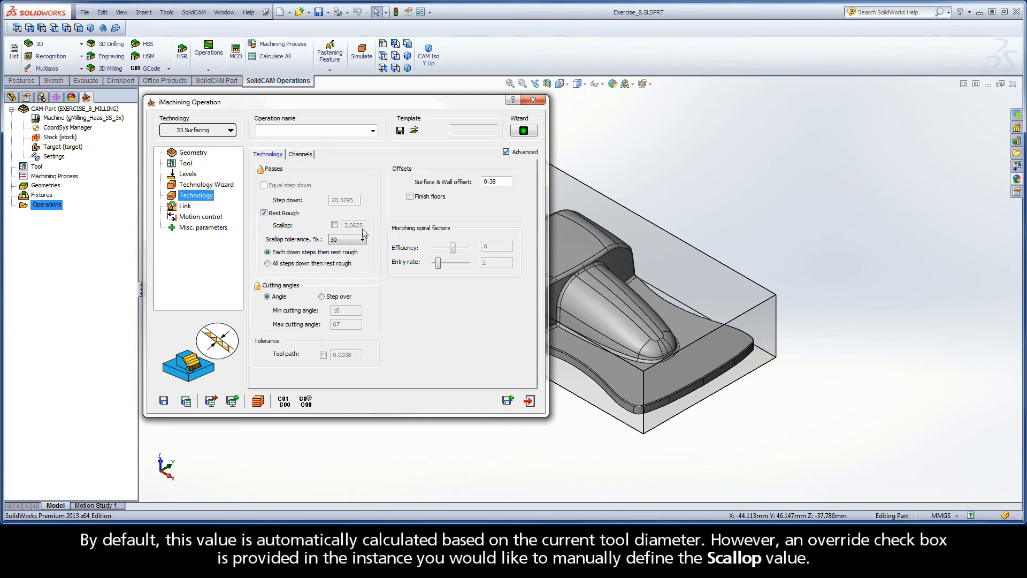
Step: Override the rest rough scallop with 1.24, keep the scallop tolerance at 30%, and choose all steps down then rest rough
{"action": "left_click", "coordinate": [335, 225]}
{"action": "left_click_drag", "start_coordinate": [365, 226], "coordinate": [340, 230]}
{"action": "type", "text": "1.24"}
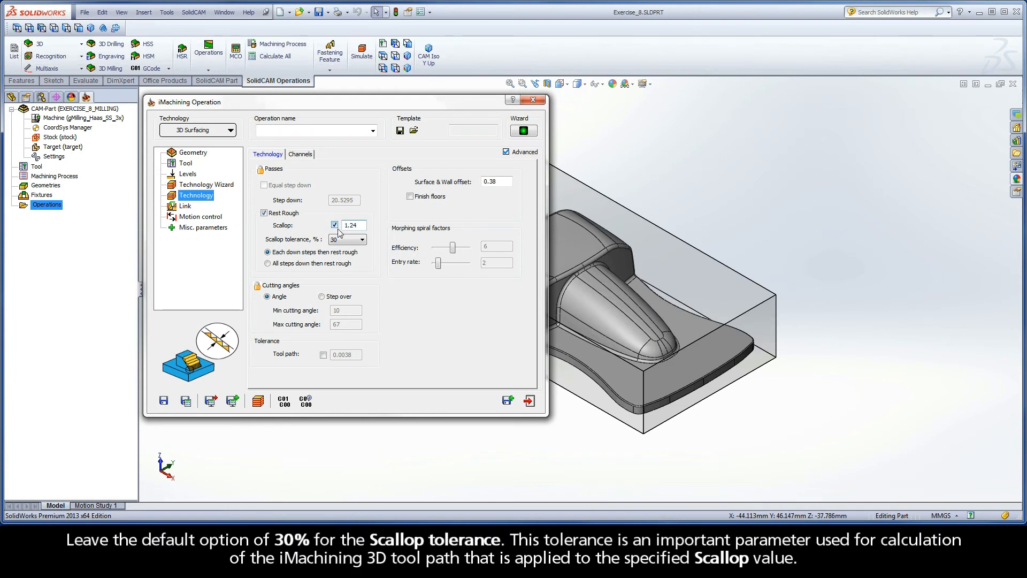
{"action": "left_click", "coordinate": [359, 241]}
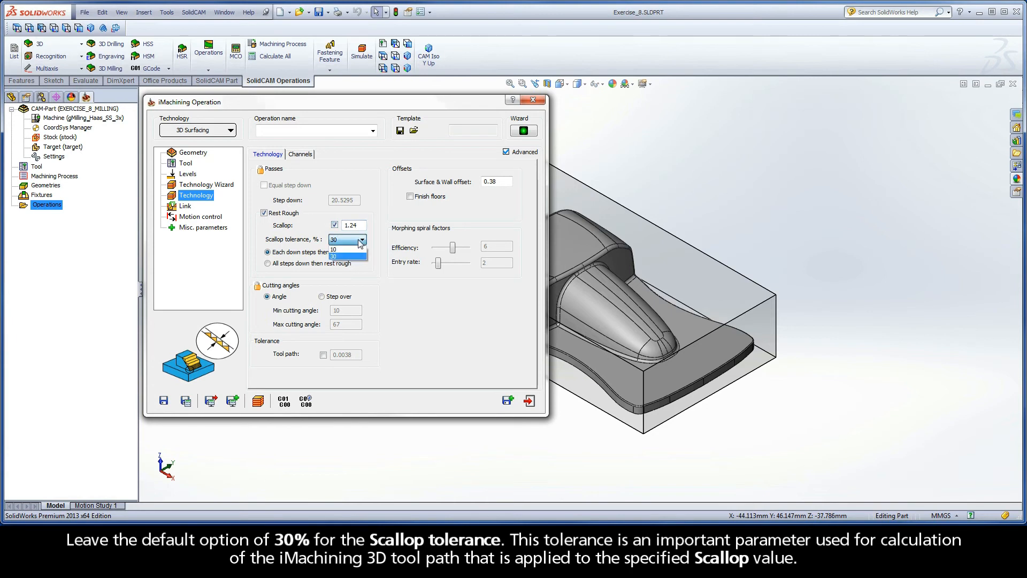
{"action": "left_click", "coordinate": [360, 242]}
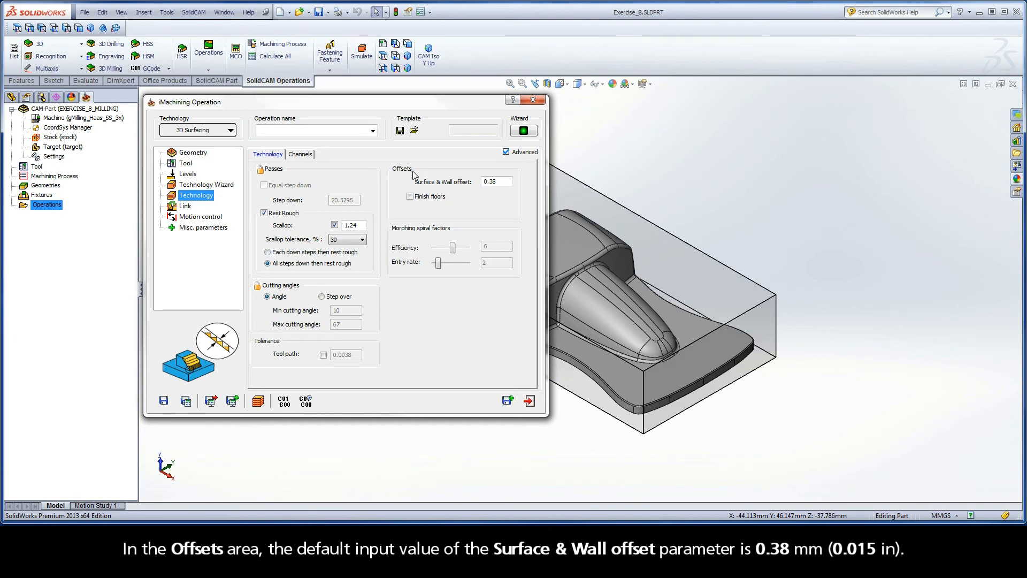
Step: Set the surface and wall offset to 0.24 and leave floor finishing disabled
{"action": "double_click", "coordinate": [501, 181]}
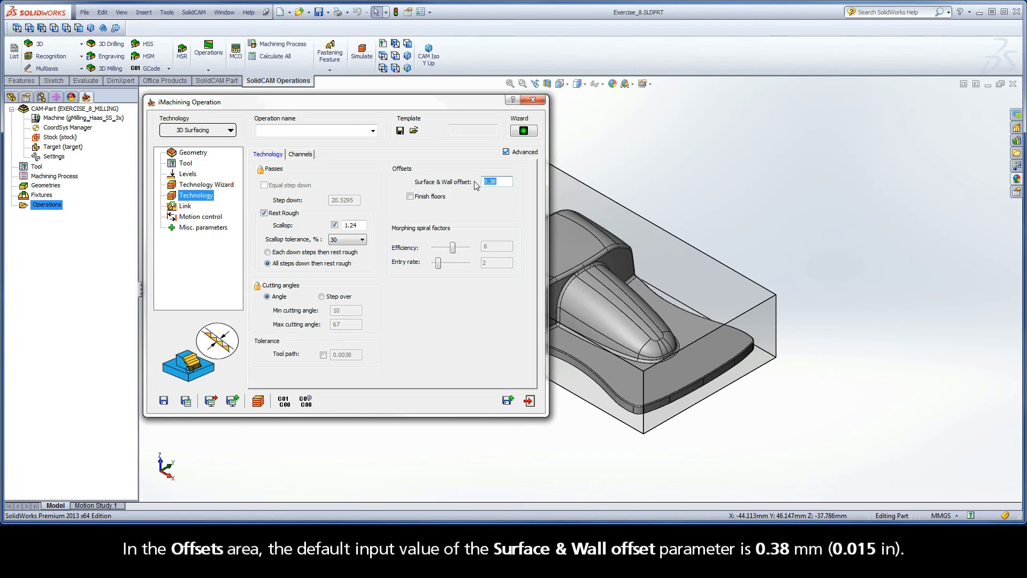
{"action": "type", "text": "0.24"}
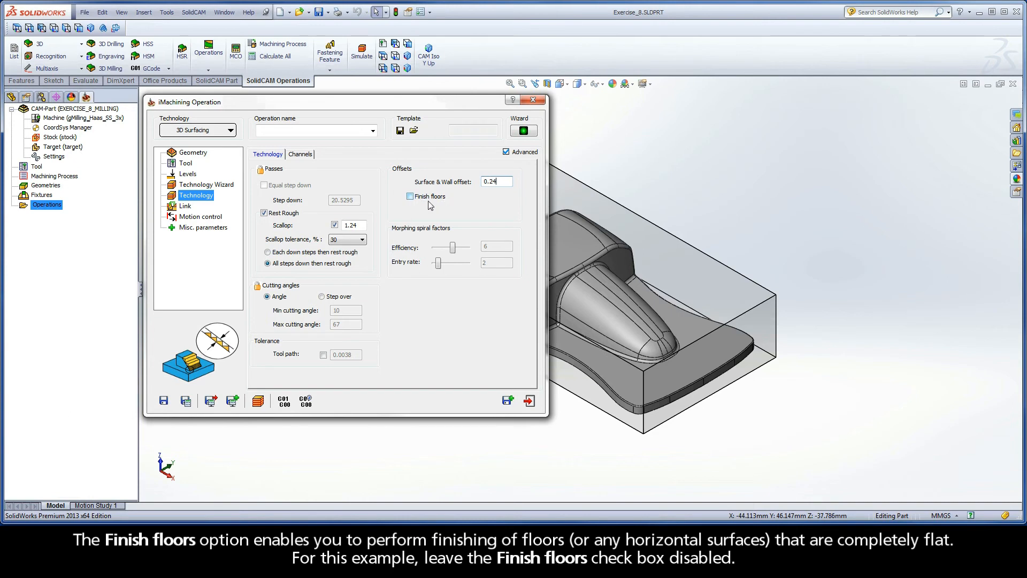
{"action": "left_click", "coordinate": [411, 197]}
{"action": "left_click", "coordinate": [410, 197]}
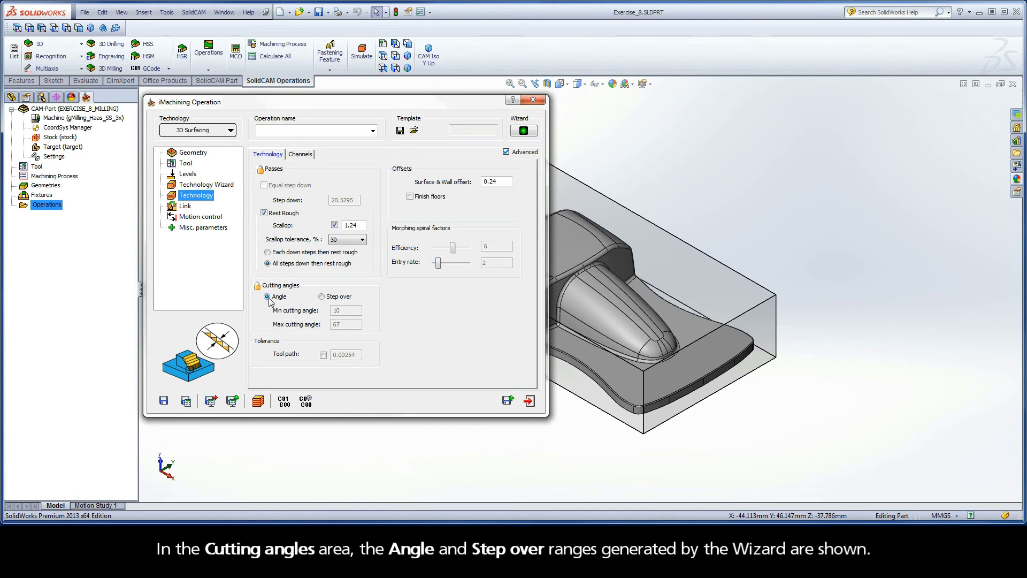
Step: Show the cutting angle range as step over values and examine the tool path tolerance override, leaving it disabled
{"action": "left_click", "coordinate": [322, 298]}
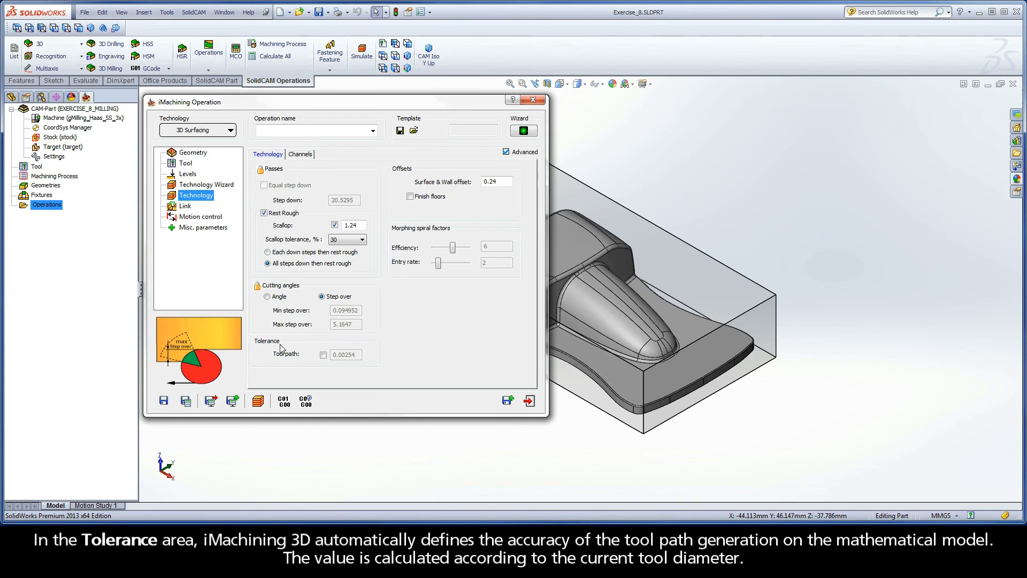
{"action": "left_click", "coordinate": [323, 355]}
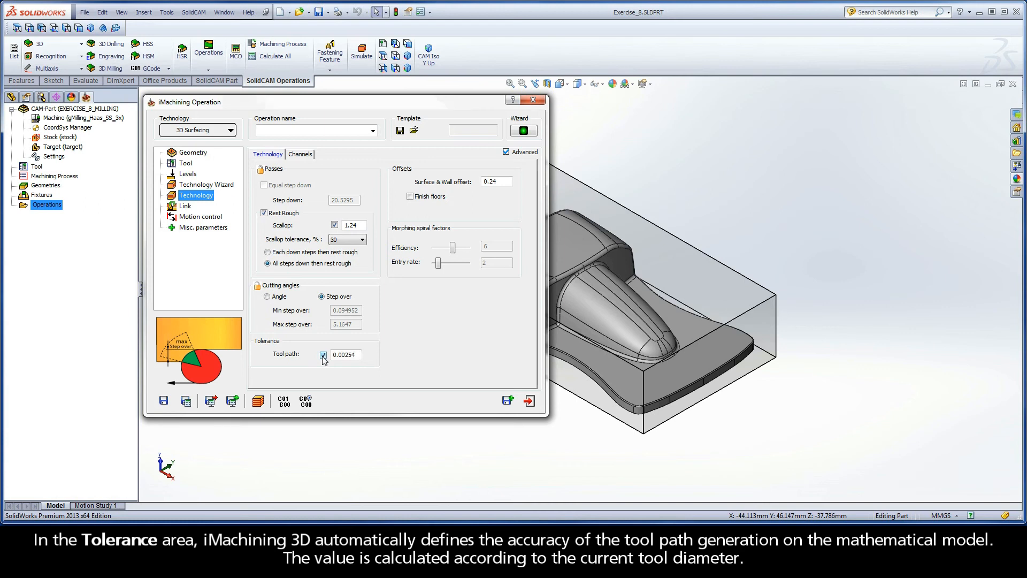
{"action": "left_click", "coordinate": [355, 356]}
{"action": "left_click_drag", "start_coordinate": [355, 356], "coordinate": [341, 356]}
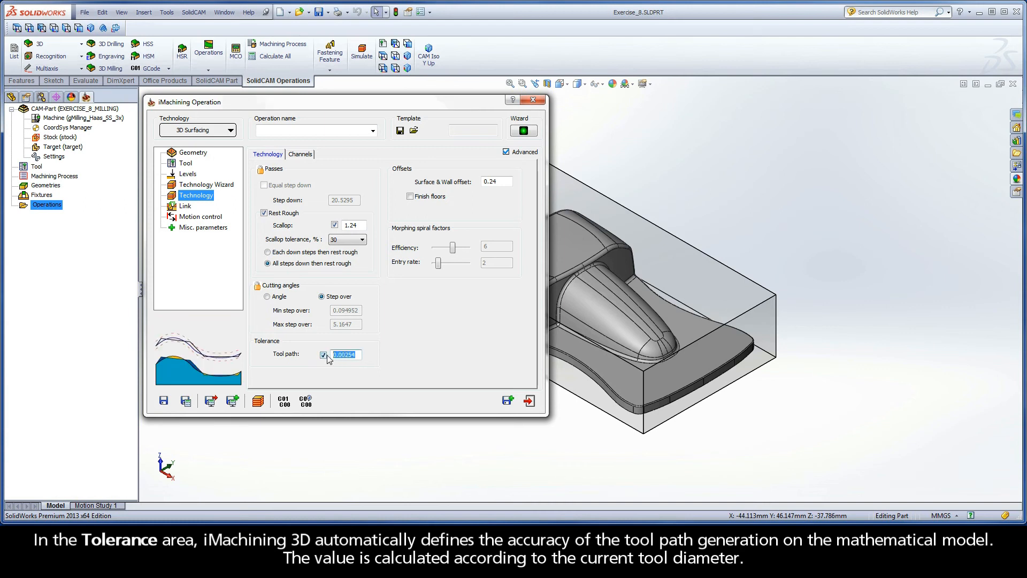
{"action": "left_click", "coordinate": [323, 356]}
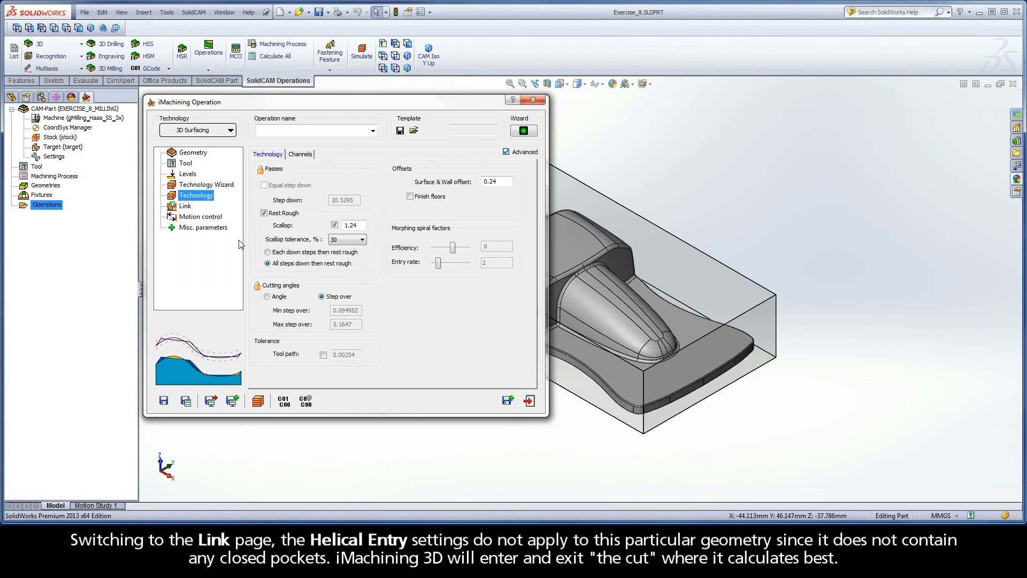
Step: Check the link settings, keep their defaults, and save and calculate the iMachining operation
{"action": "left_click", "coordinate": [188, 208]}
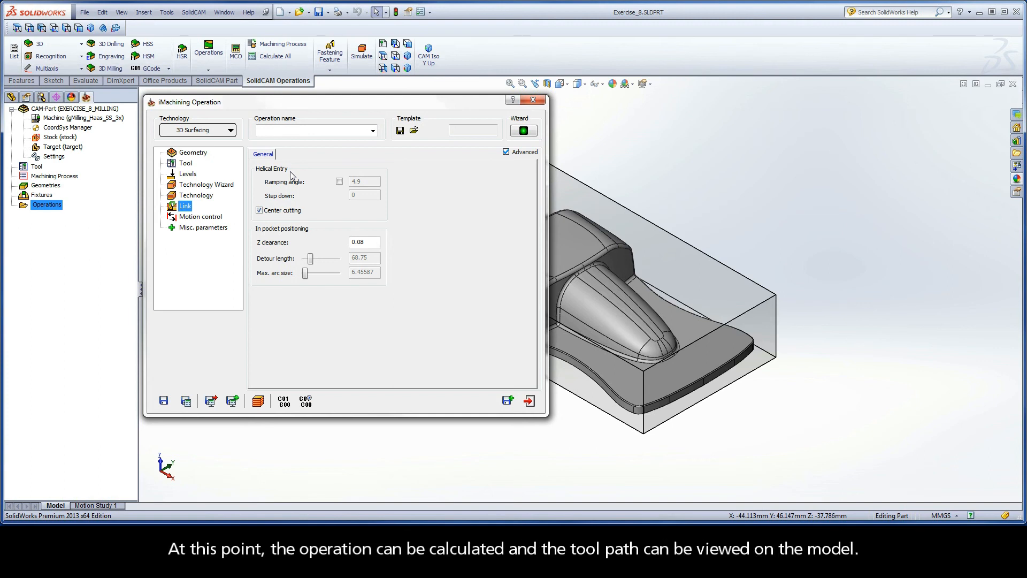
{"action": "left_click", "coordinate": [186, 402]}
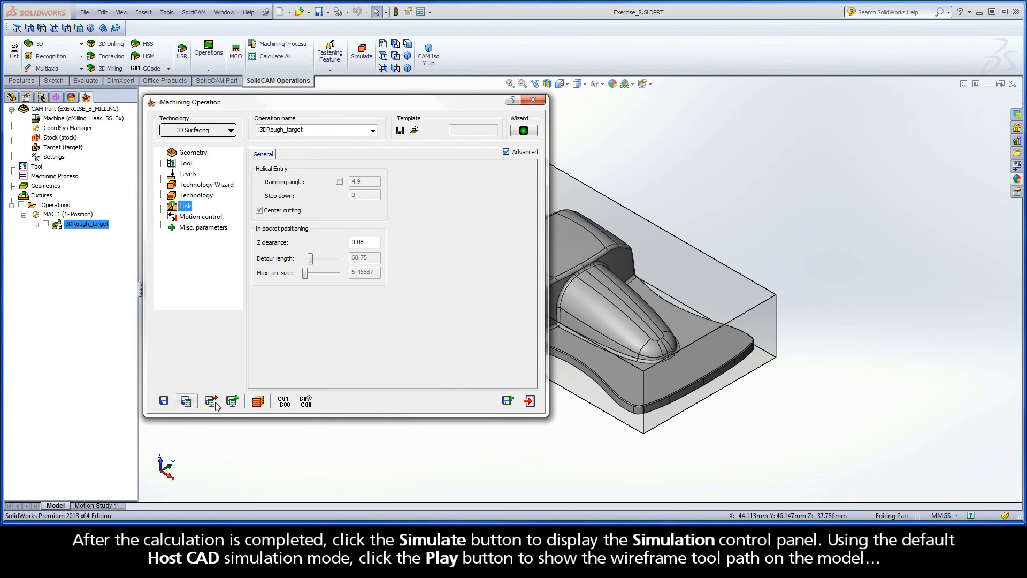
Step: Simulate the roughing tool path in Host CAD mode, starting at a reduced speed and speeding it up during playback
{"action": "left_click", "coordinate": [258, 401]}
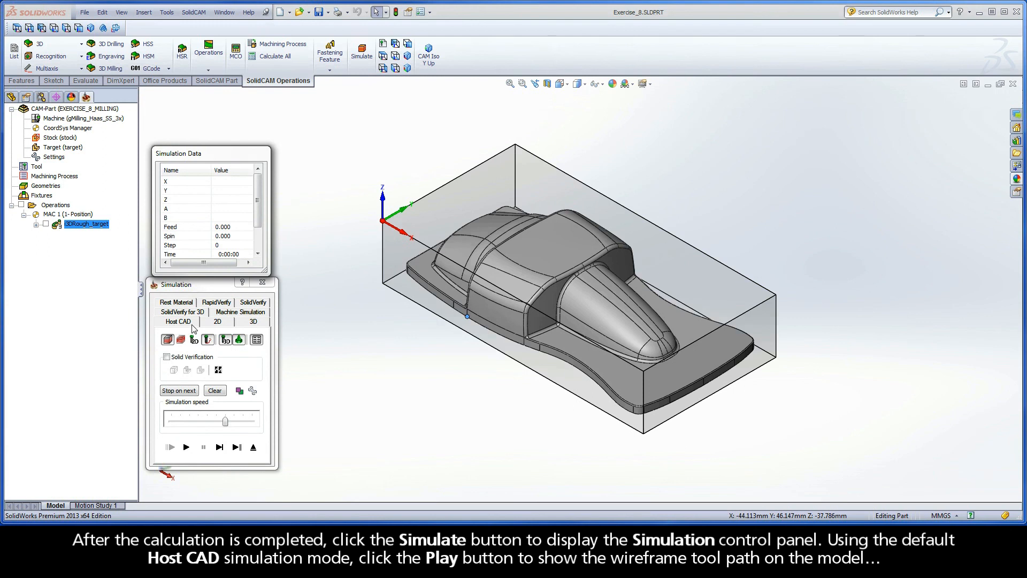
{"action": "left_click_drag", "start_coordinate": [225, 421], "coordinate": [198, 423]}
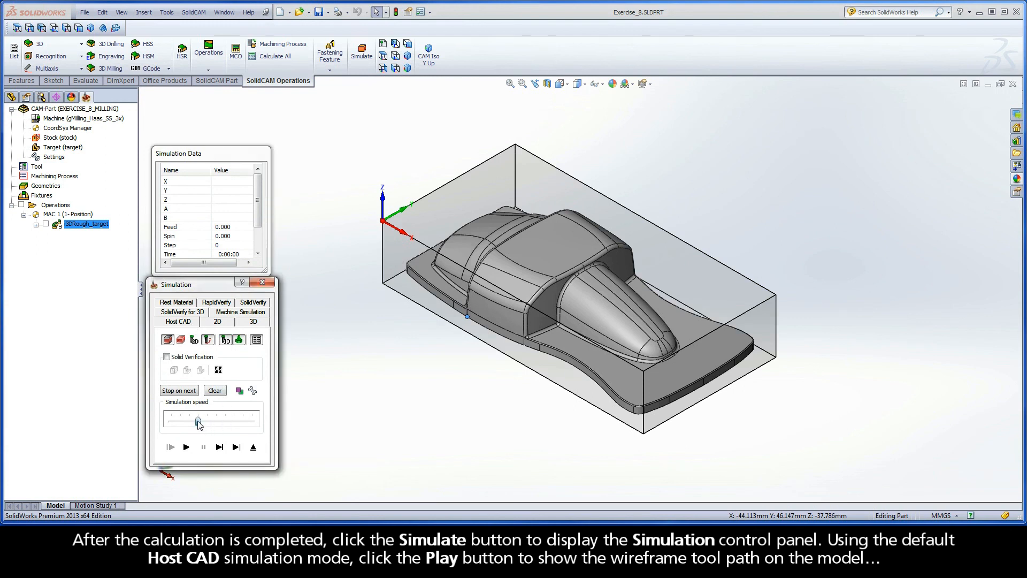
{"action": "left_click", "coordinate": [186, 448]}
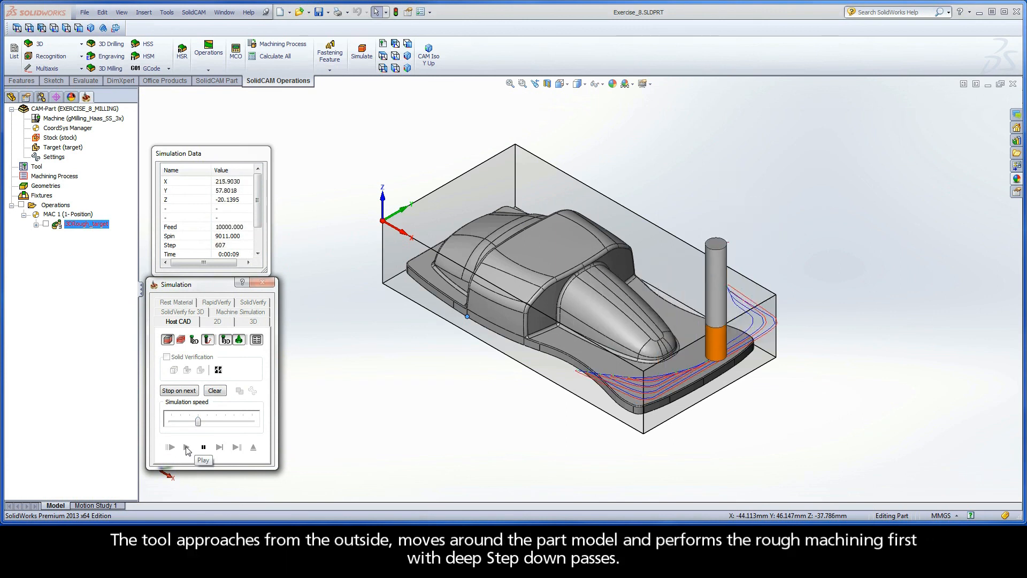
{"action": "left_click_drag", "start_coordinate": [198, 423], "coordinate": [225, 424]}
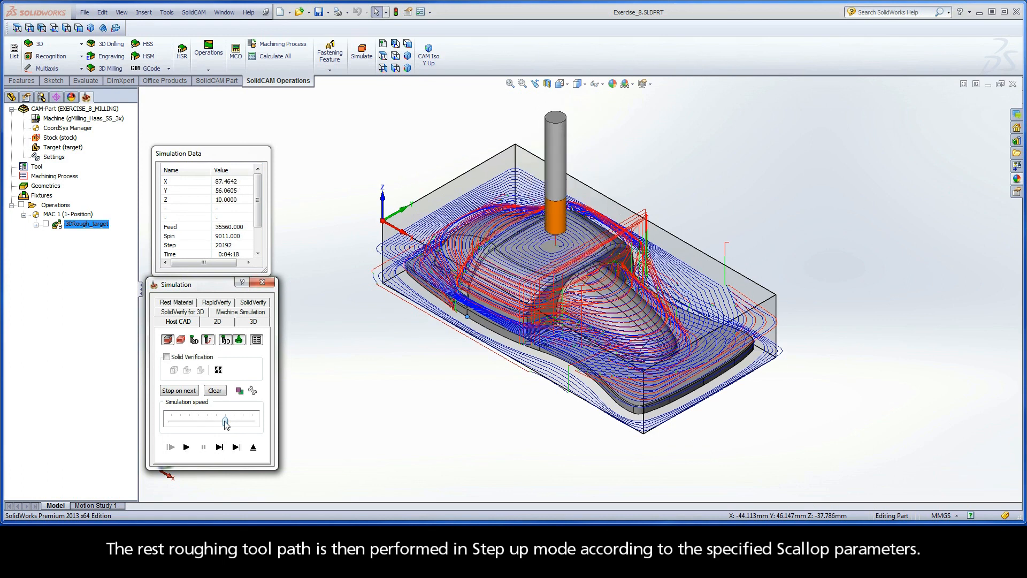
Step: Play the SolidVerify simulation of the stock removal and close the simulation and the iMachining operation
{"action": "left_click", "coordinate": [256, 303]}
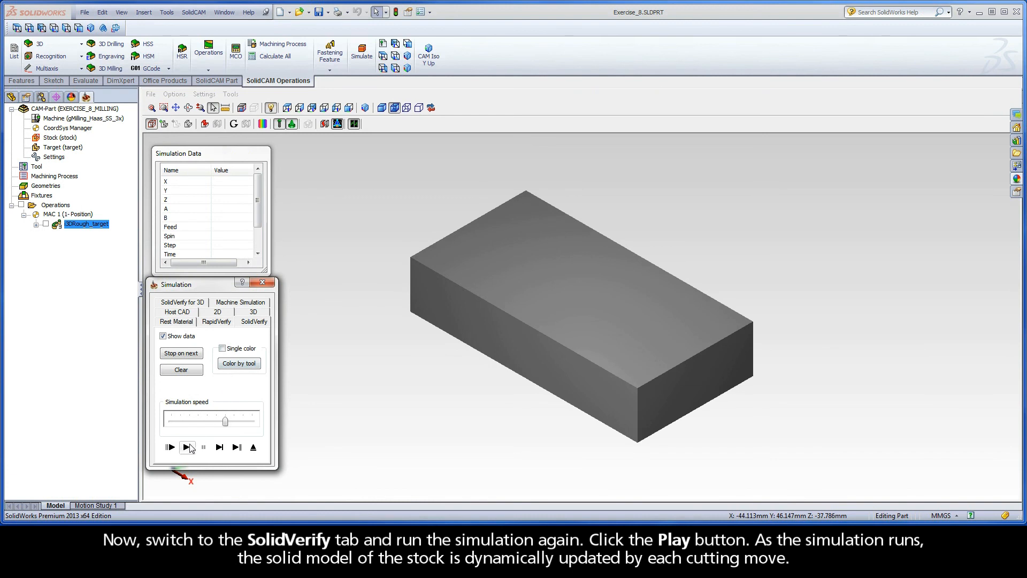
{"action": "left_click", "coordinate": [187, 447]}
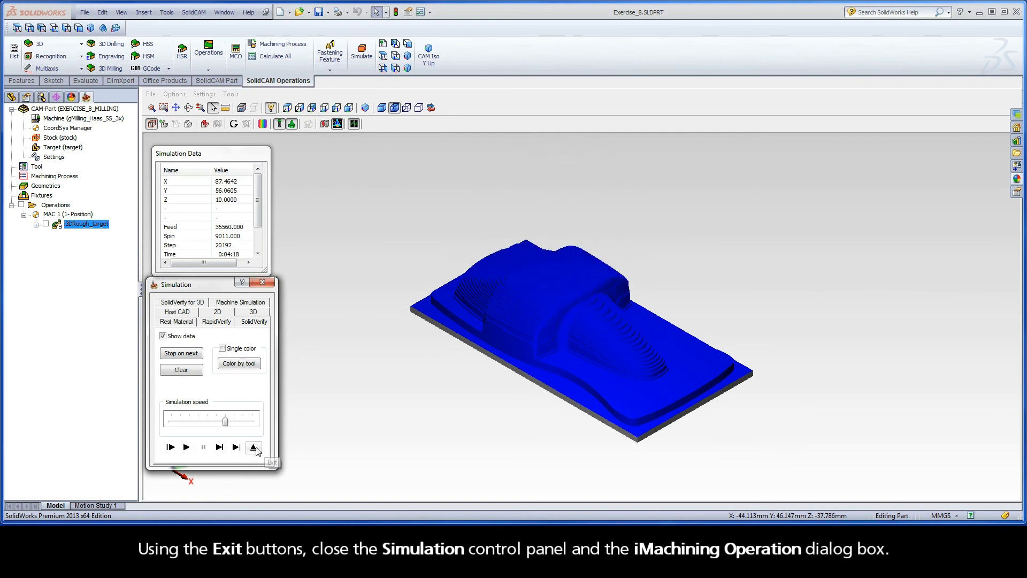
{"action": "left_click", "coordinate": [255, 448]}
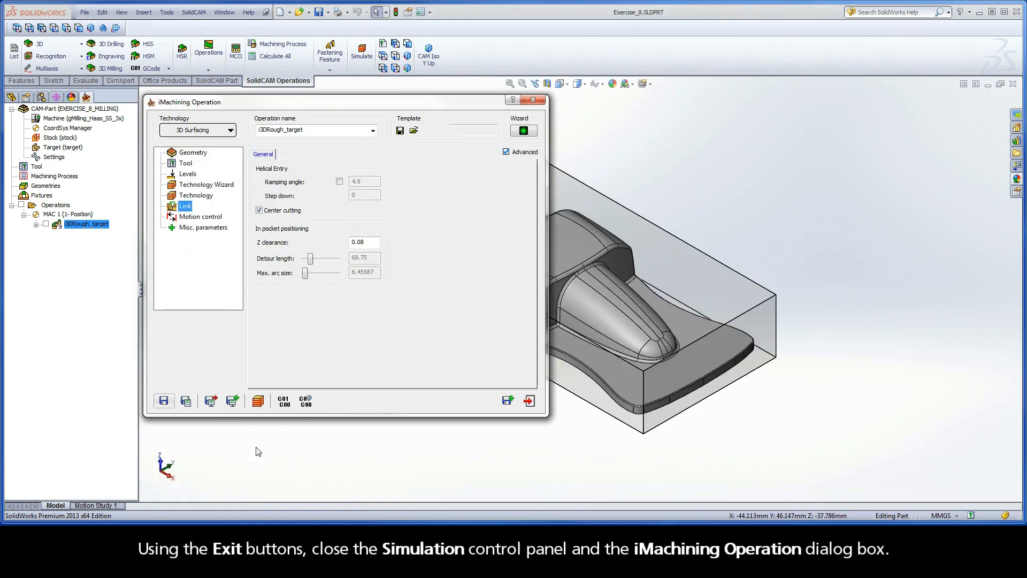
{"action": "left_click", "coordinate": [530, 400]}
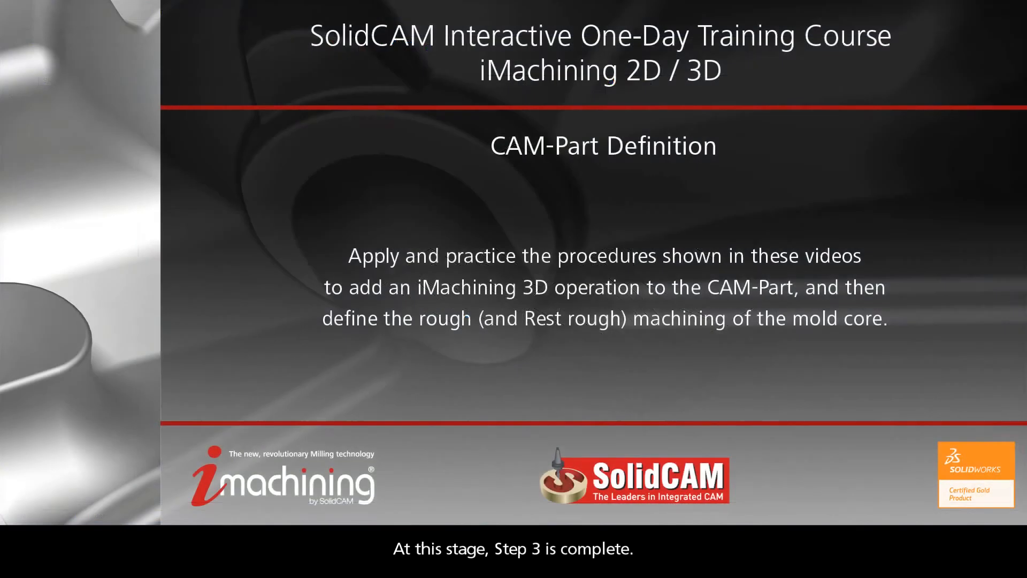